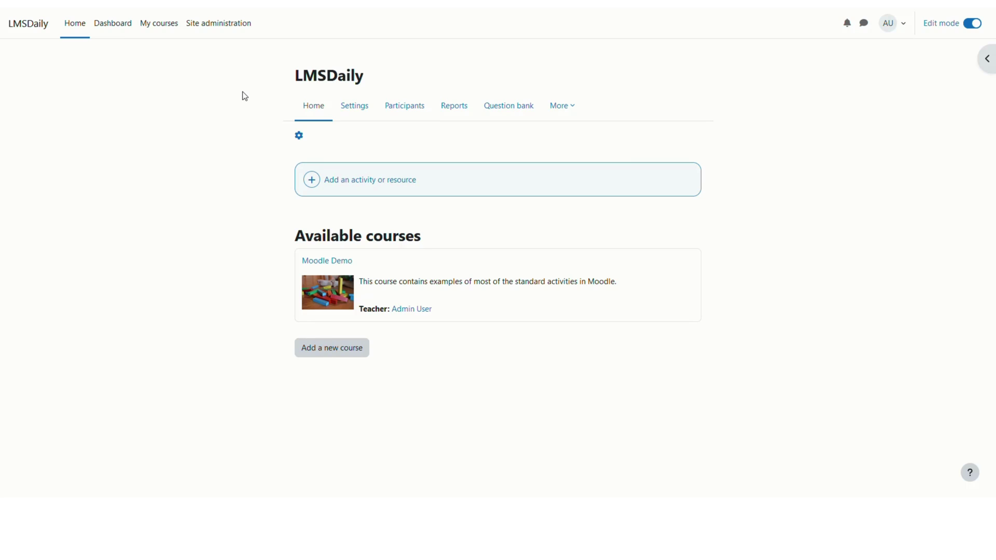
# Step: Open Bulk user actions under Site administration > Users, then expand and collapse the extra filter fields
pyautogui.click(212, 29)
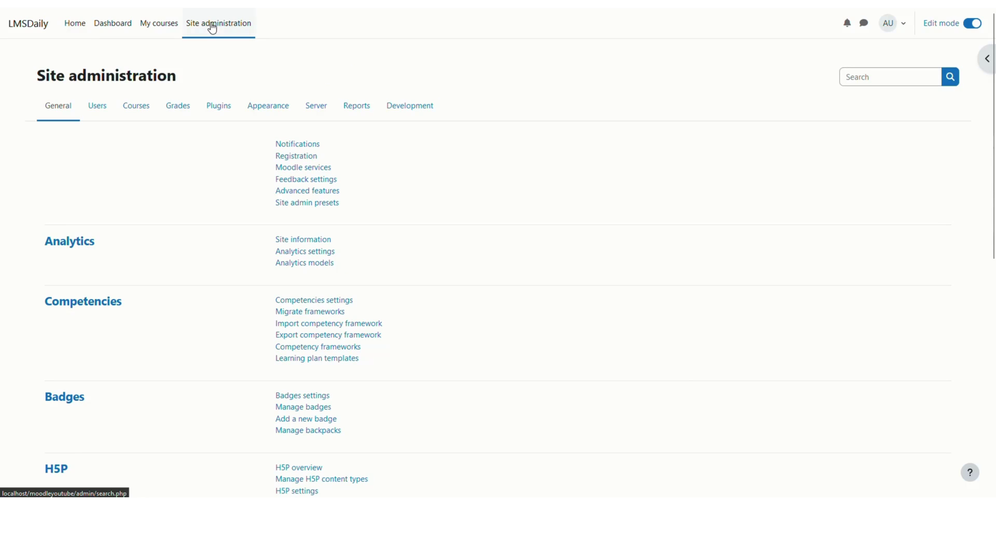
pyautogui.click(98, 106)
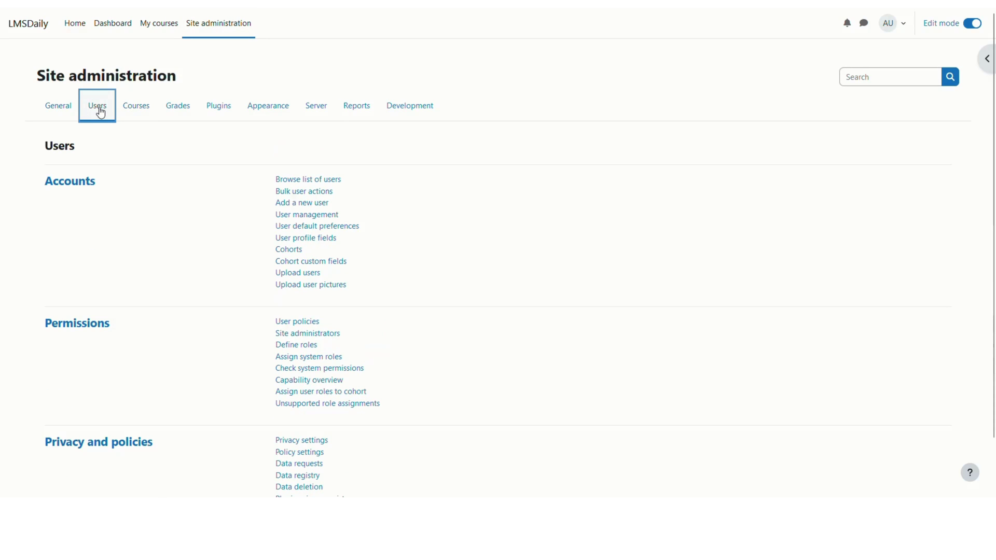
pyautogui.click(281, 193)
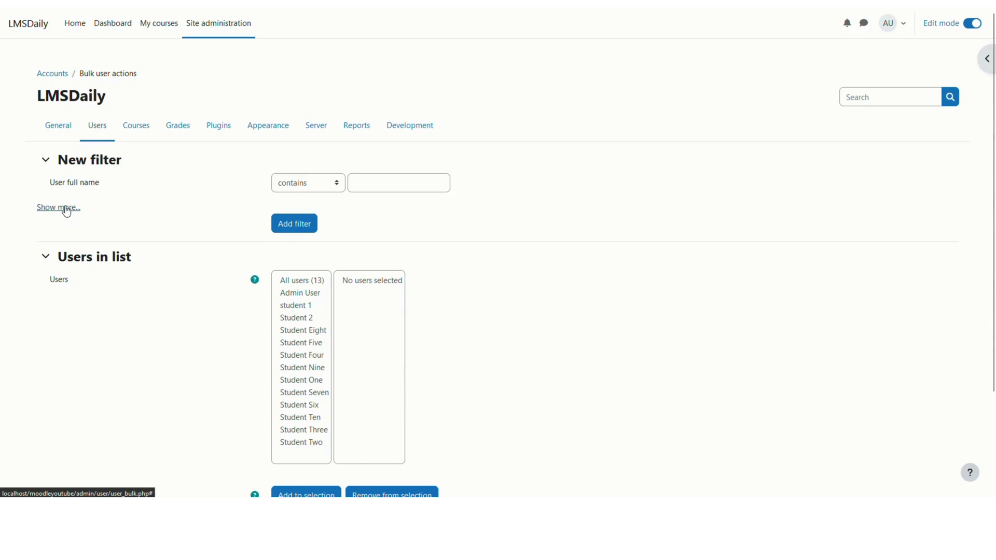
pyautogui.click(64, 208)
pyautogui.scroll(-2, 135, 352)
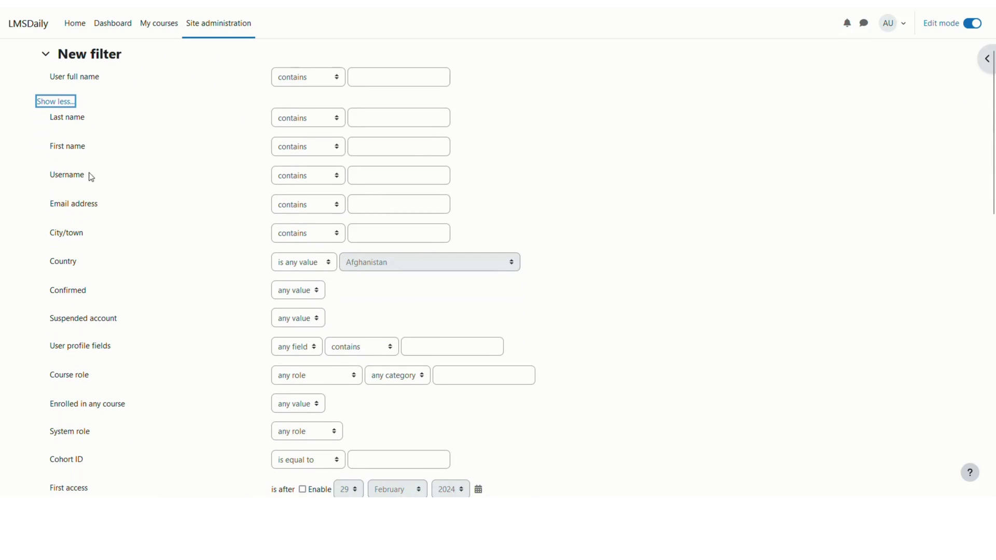
pyautogui.scroll(-1, 98, 207)
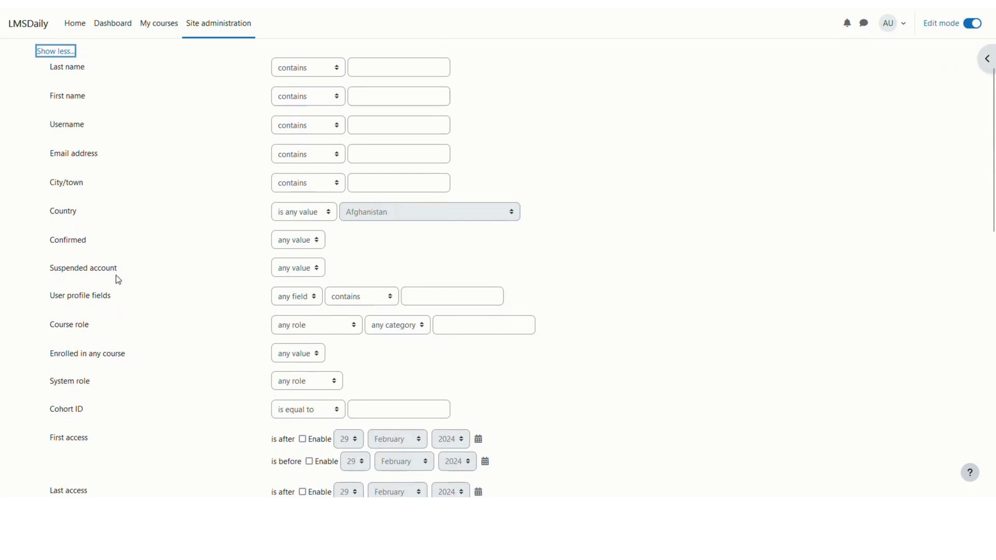
pyautogui.click(56, 46)
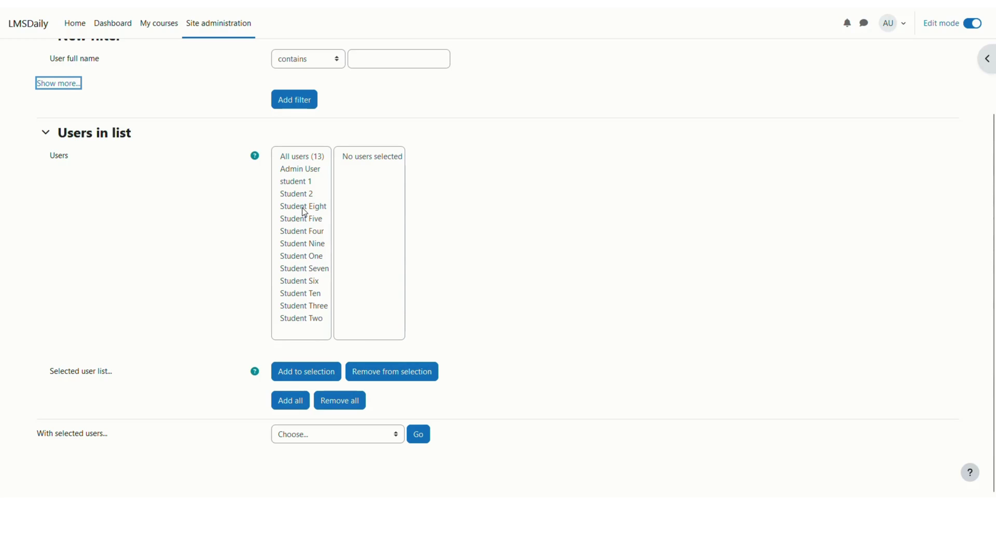
# Step: Shift-select Student Eight through Student Two and add those ten students to the selection
pyautogui.click(304, 208)
pyautogui.keyDown('shift'); pyautogui.click(301, 317); pyautogui.keyUp('shift')
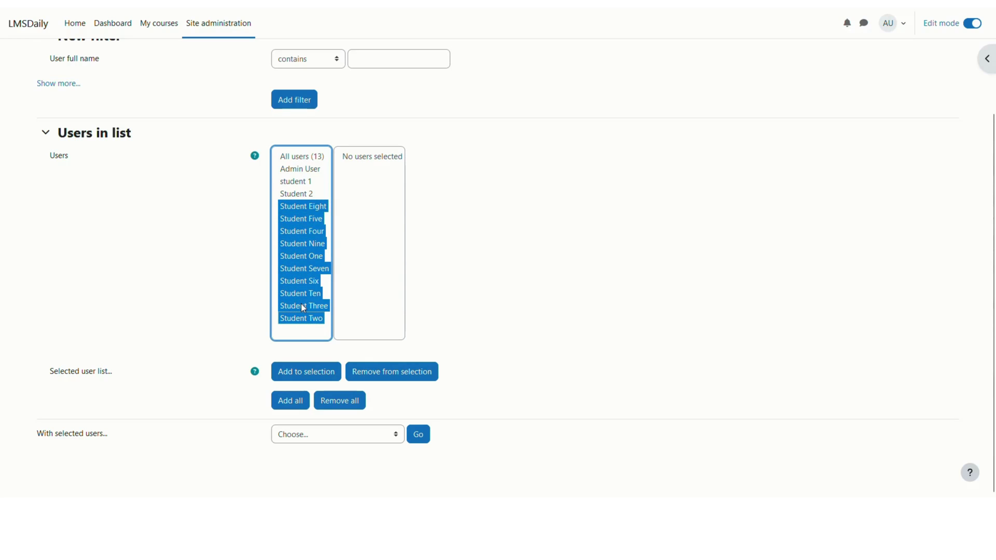
pyautogui.click(298, 205)
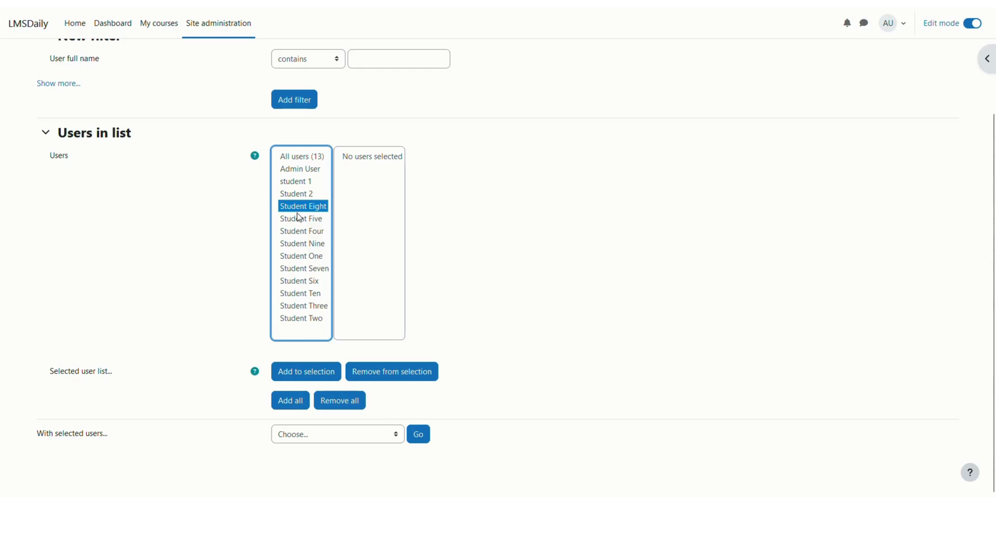
pyautogui.keyDown('shift'); pyautogui.click(302, 319); pyautogui.keyUp('shift')
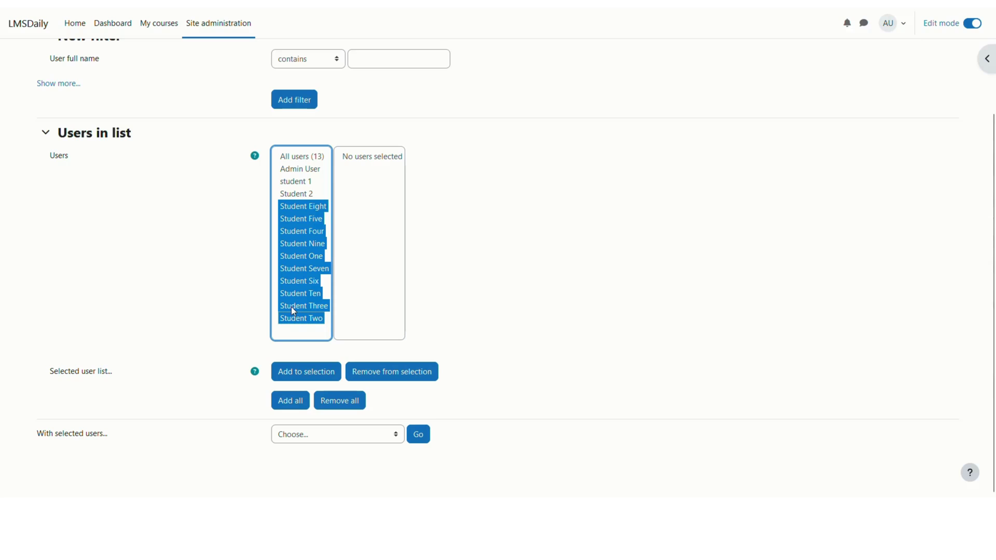
pyautogui.click(322, 378)
pyautogui.click(318, 372)
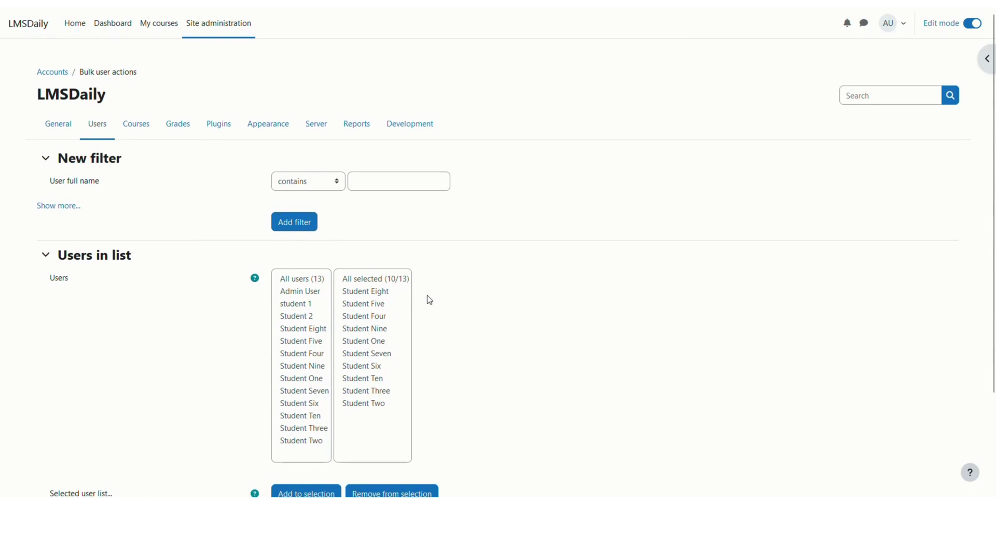
pyautogui.scroll(-2, 429, 298)
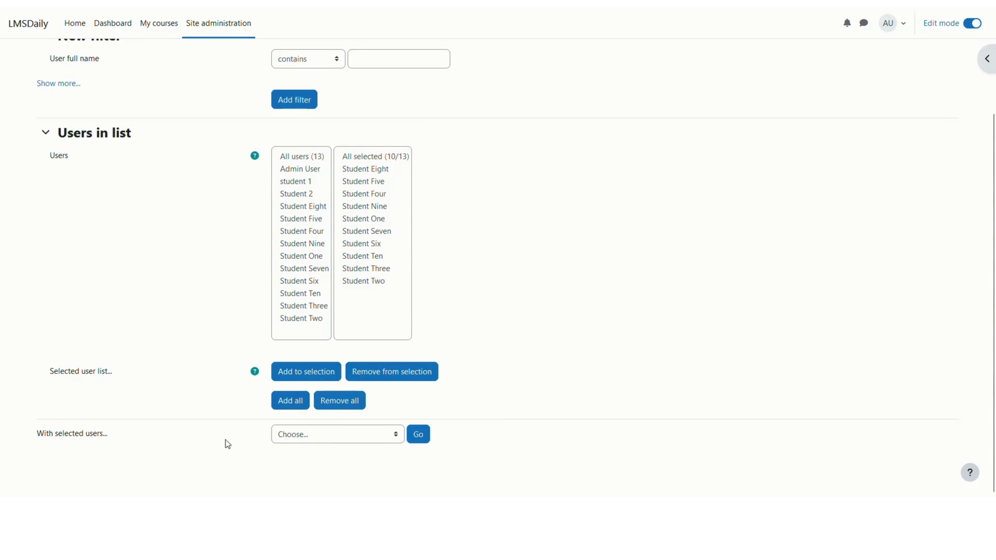
# Step: Choose Download for the selected users and run the action
pyautogui.click(299, 440)
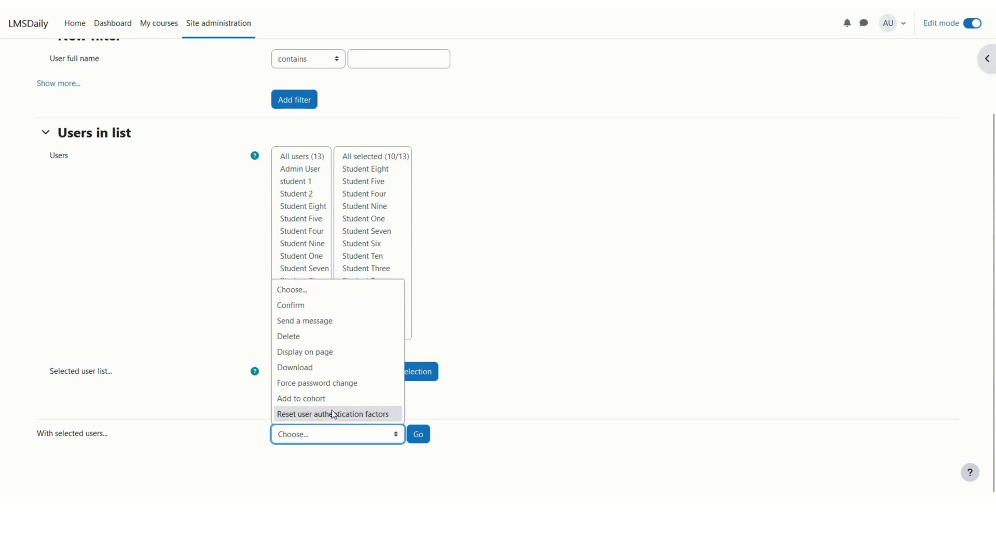
pyautogui.click(301, 371)
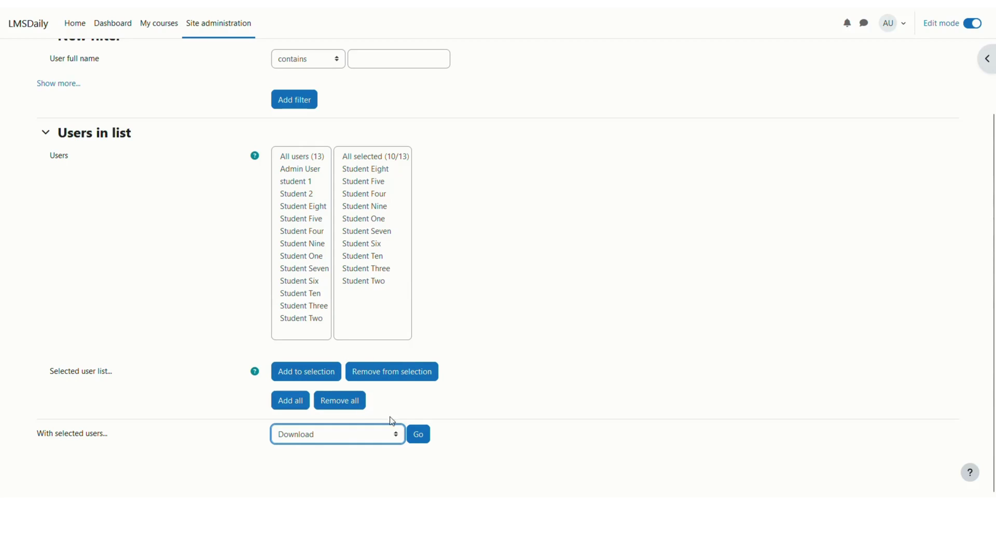
pyautogui.click(418, 436)
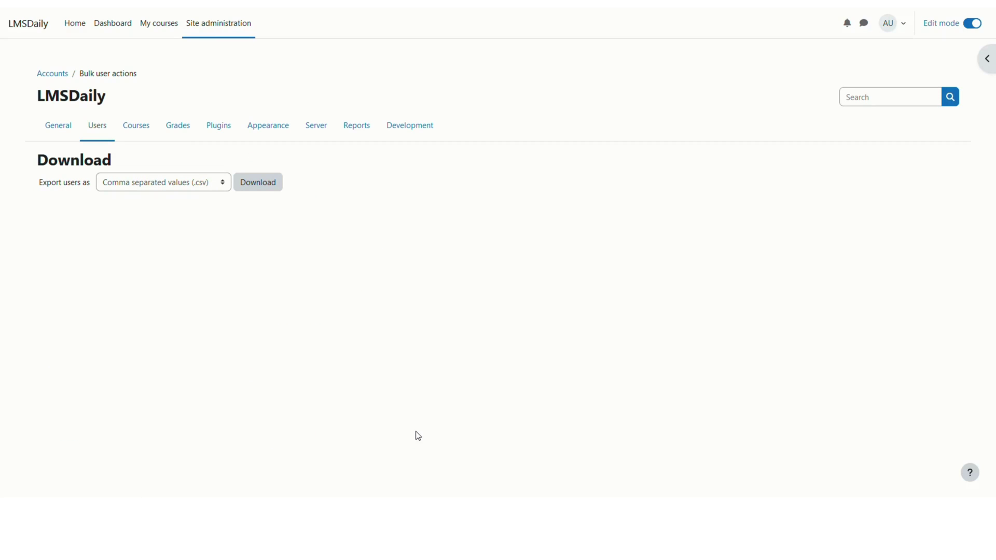
# Step: Export the users as Comma separated values and open the downloaded Users.csv
pyautogui.click(182, 190)
pyautogui.click(179, 186)
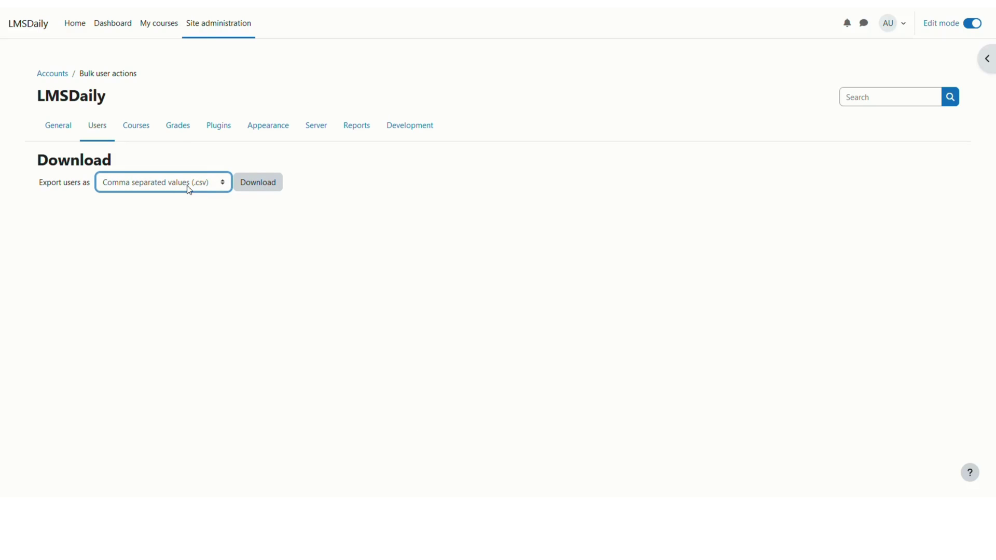
pyautogui.click(253, 186)
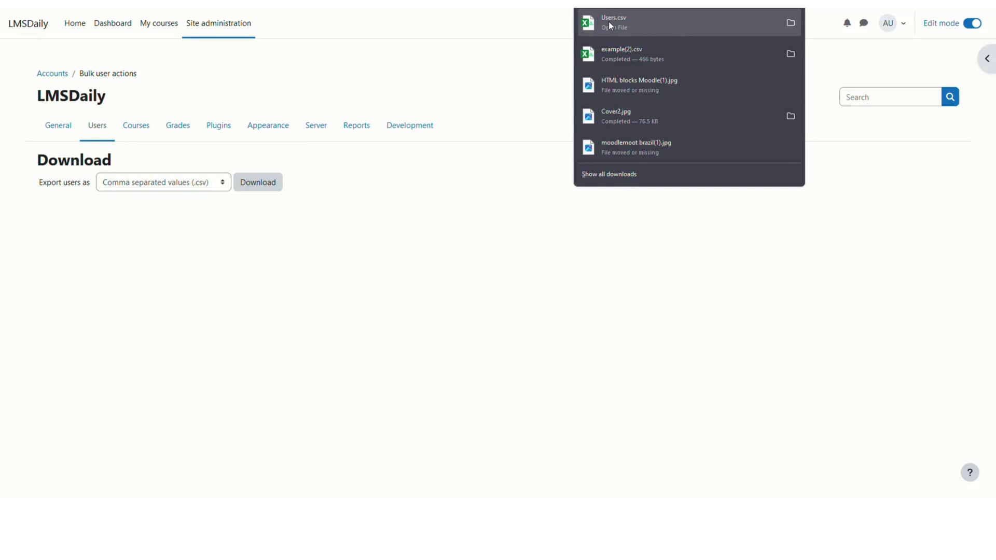
pyautogui.click(608, 20)
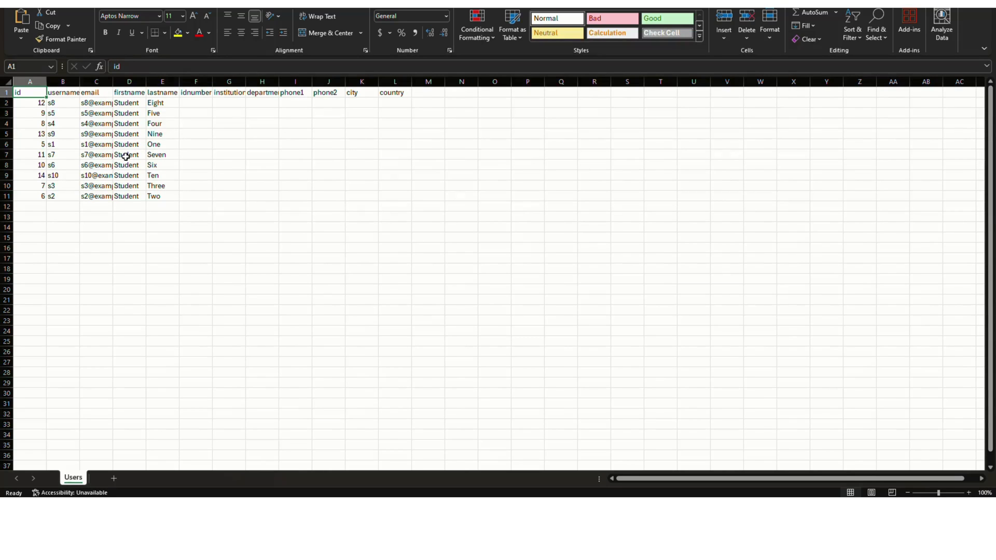
# Step: Add a 'password' header in M1 and enter the new password in M2
pyautogui.click(425, 92)
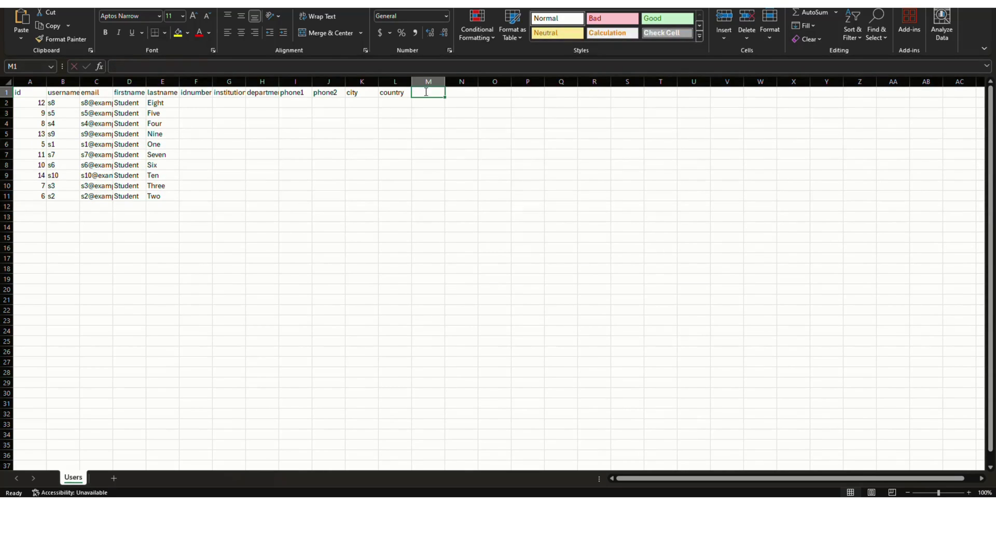
pyautogui.write('password')
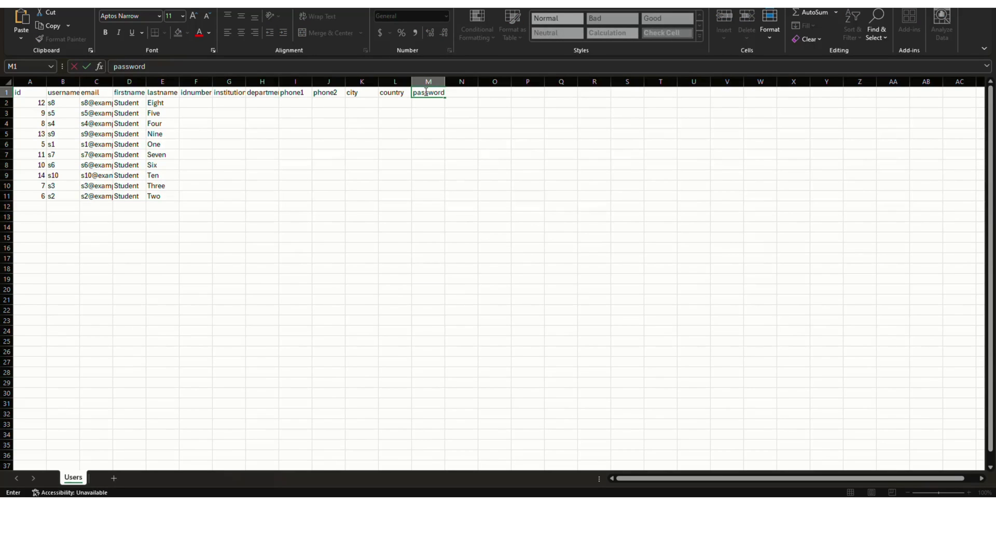
pyautogui.press('Return')
pyautogui.write('Pa')
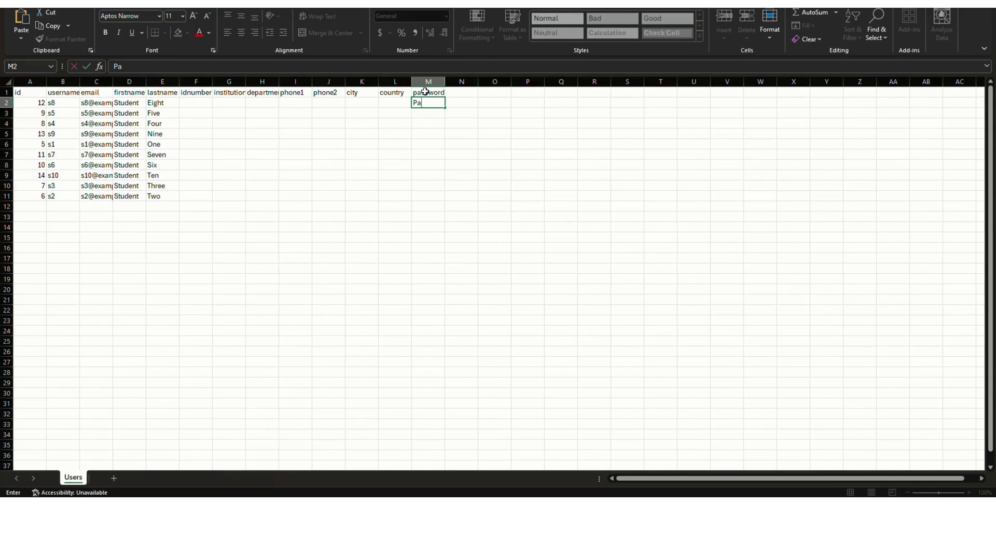
pyautogui.write('ss#1234')
pyautogui.click(424, 113)
# Step: Copy the new password from M2 into M3 through M11 for the other nine students
pyautogui.click(434, 103)
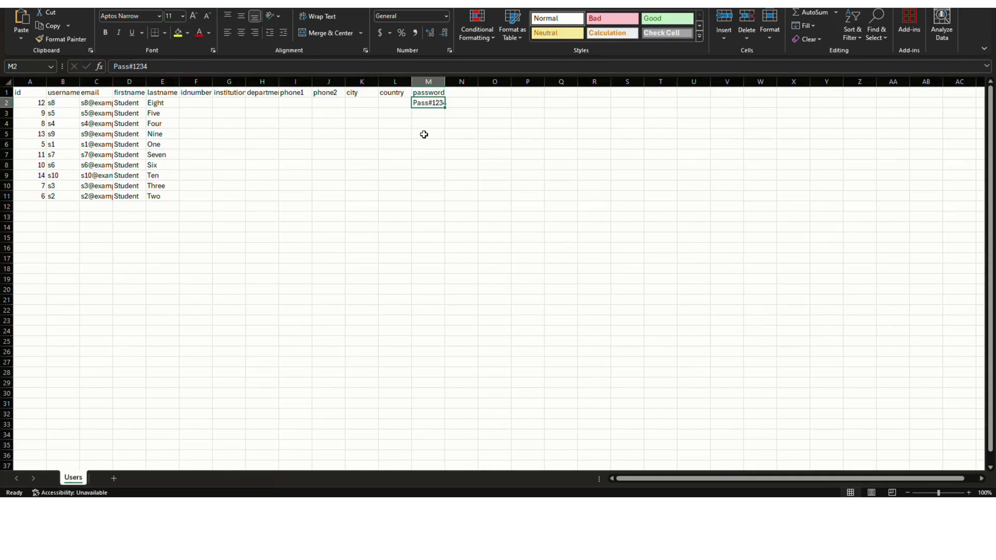
pyautogui.hotkey('ctrl', 'c')
pyautogui.moveTo(423, 111); pyautogui.dragTo(413, 193)
pyautogui.hotkey('ctrl', 'v')
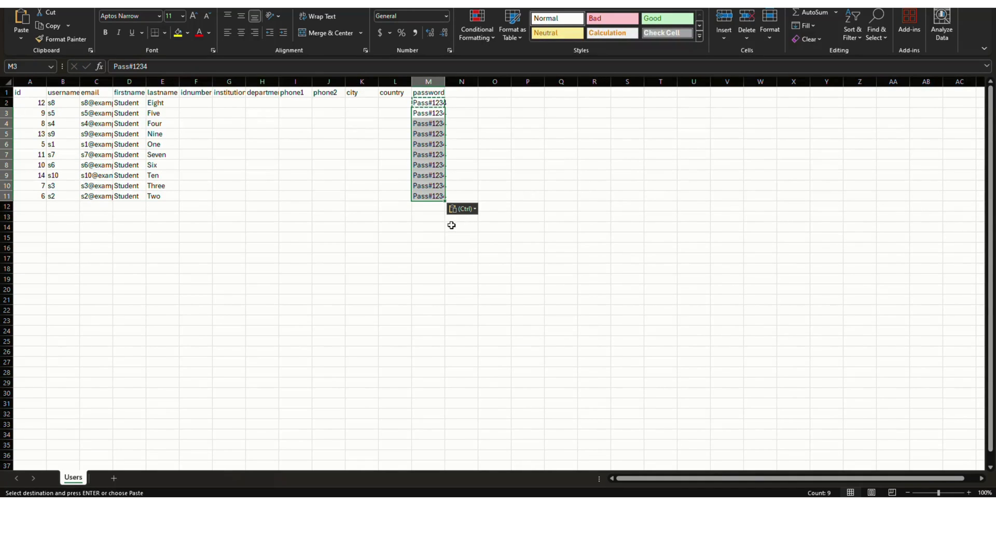
pyautogui.click(427, 183)
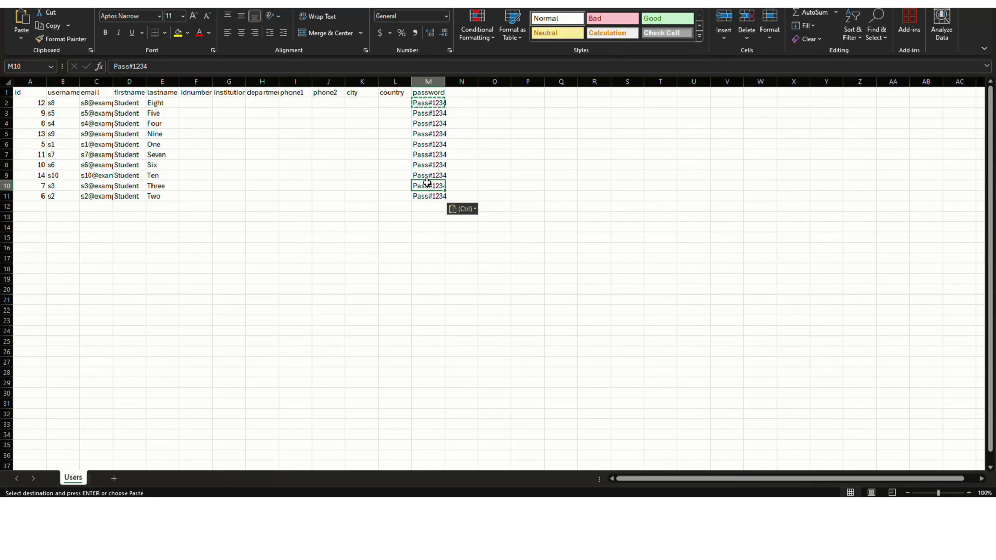
pyautogui.press('Escape')
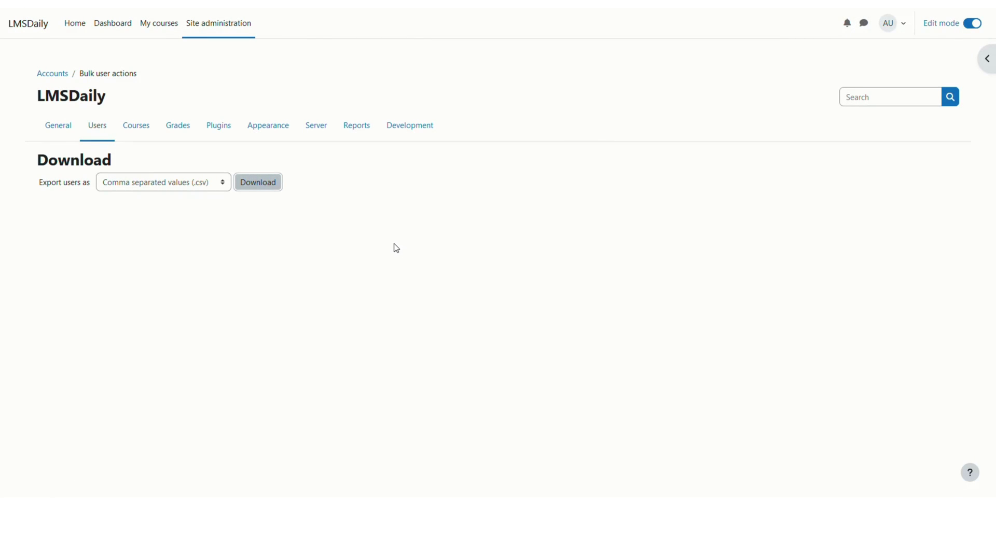
# Step: Open Upload users and drag Users.csv from the Downloads folder into the file area
pyautogui.click(92, 129)
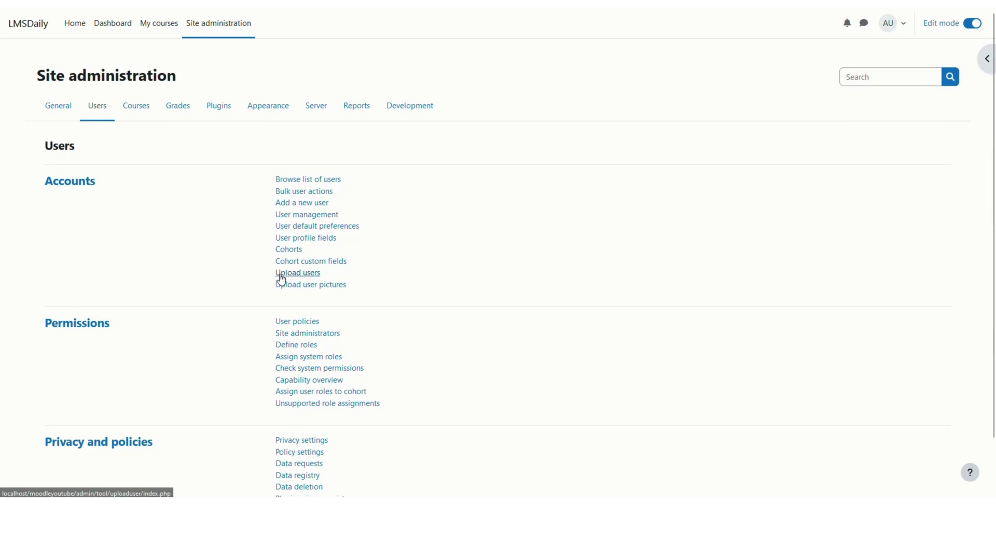
pyautogui.click(280, 277)
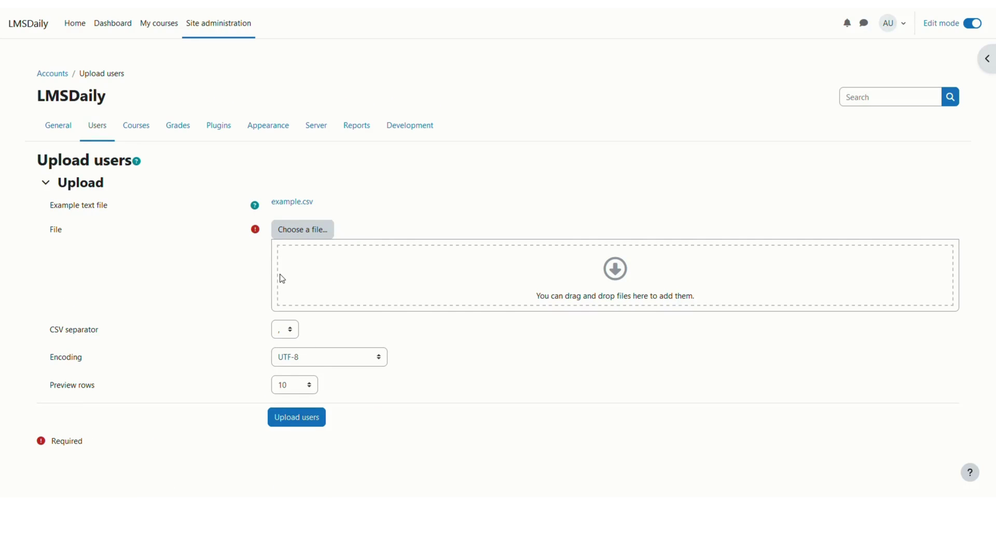
pyautogui.moveTo(476, 545)
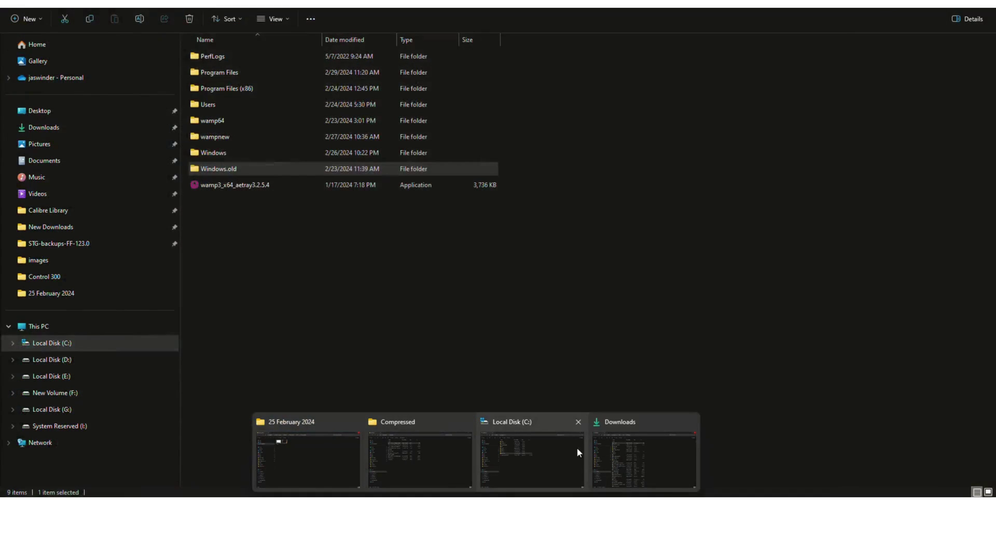
pyautogui.click(640, 453)
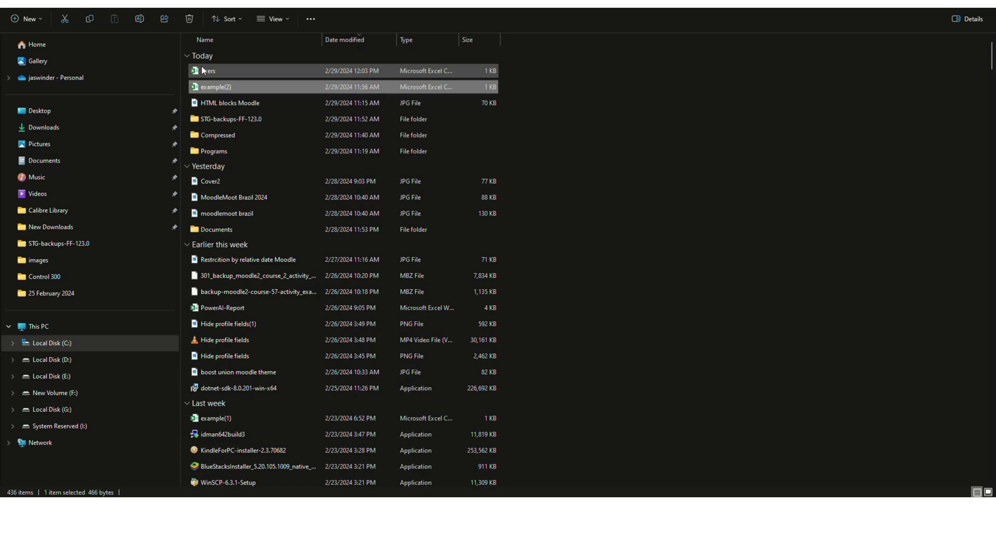
pyautogui.click(202, 69)
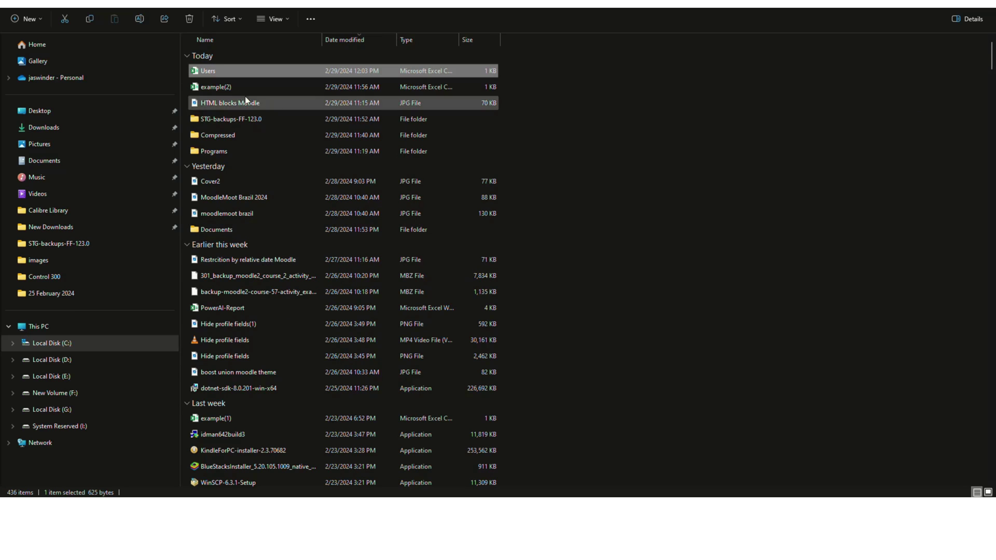
pyautogui.moveTo(207, 70); pyautogui.dragTo(336, 304)
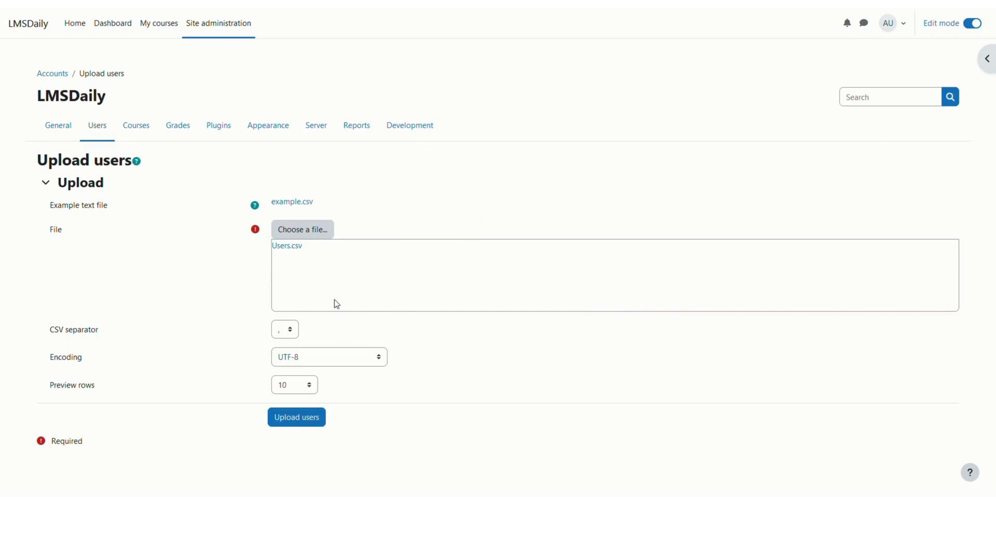
pyautogui.click(294, 419)
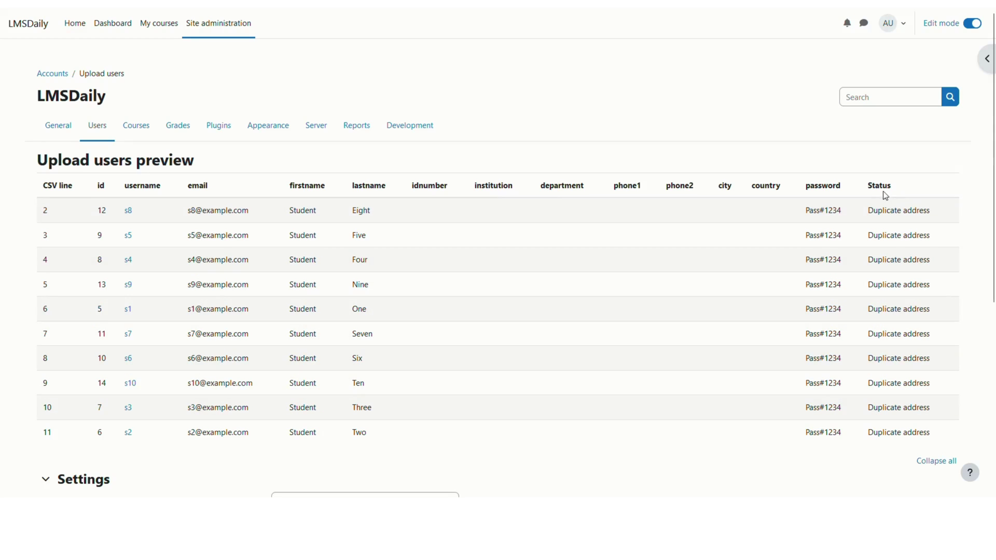
pyautogui.moveTo(871, 212); pyautogui.dragTo(936, 216)
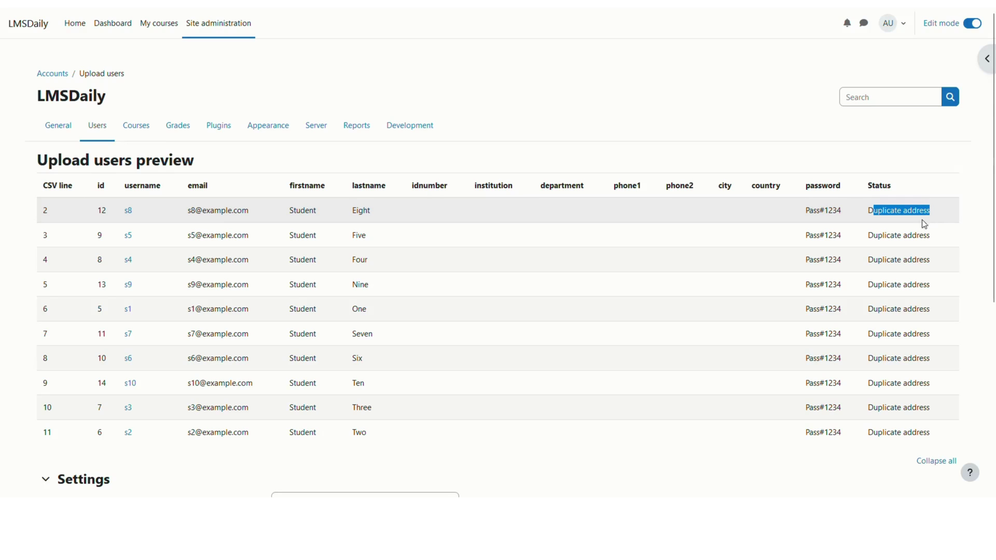
pyautogui.click(190, 216)
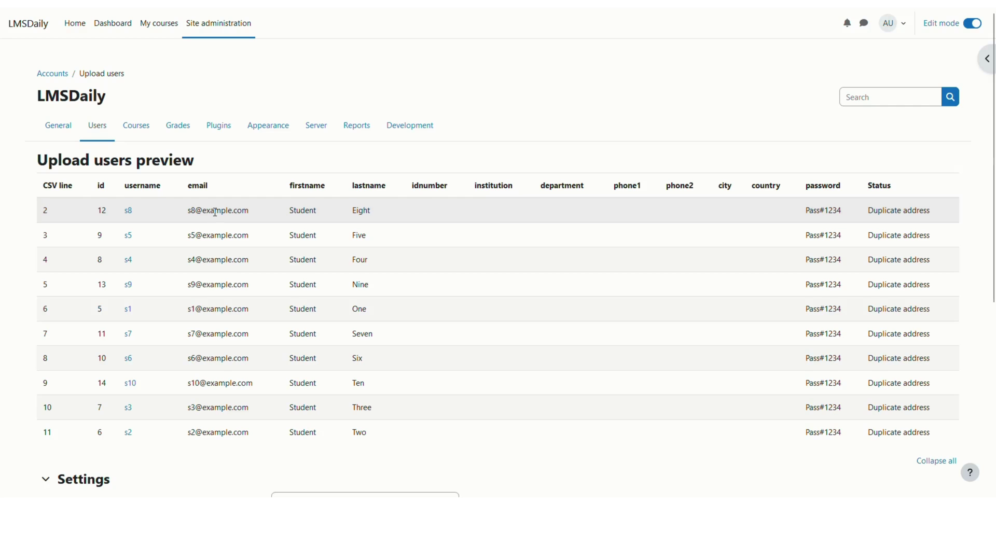
pyautogui.scroll(-6, 215, 212)
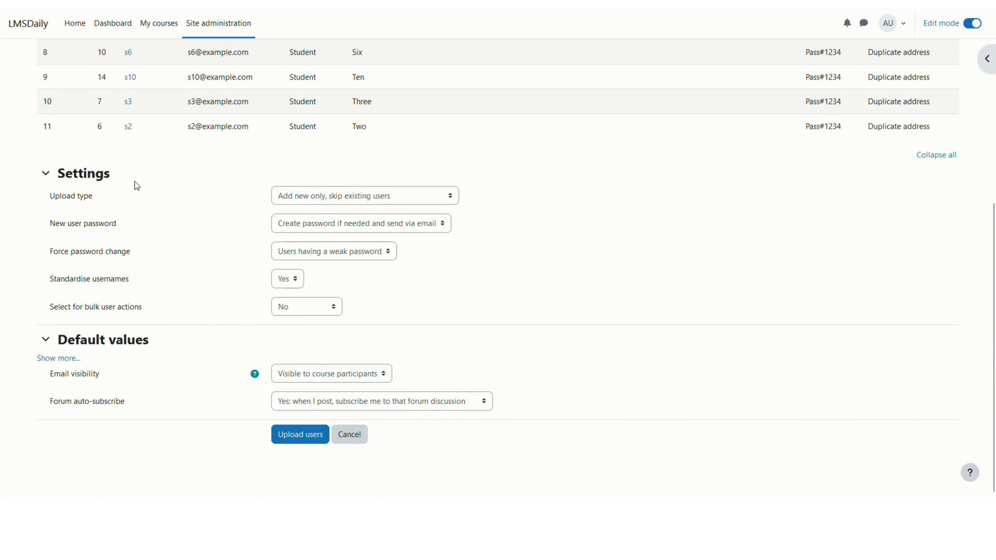
# Step: Set upload type 'Update existing users only', details 'Override with file and defaults', passwords 'Update'
pyautogui.click(295, 200)
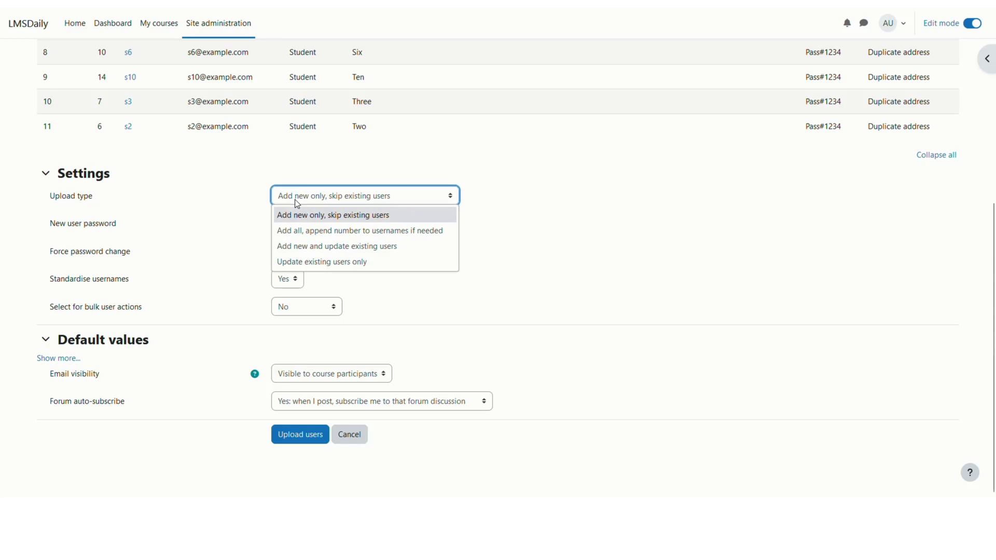
pyautogui.click(299, 265)
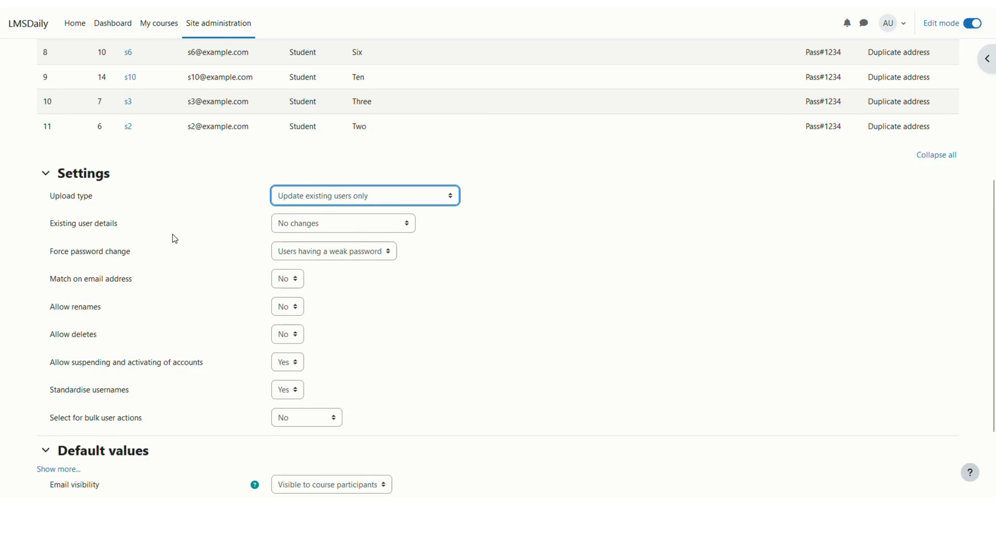
pyautogui.click(310, 226)
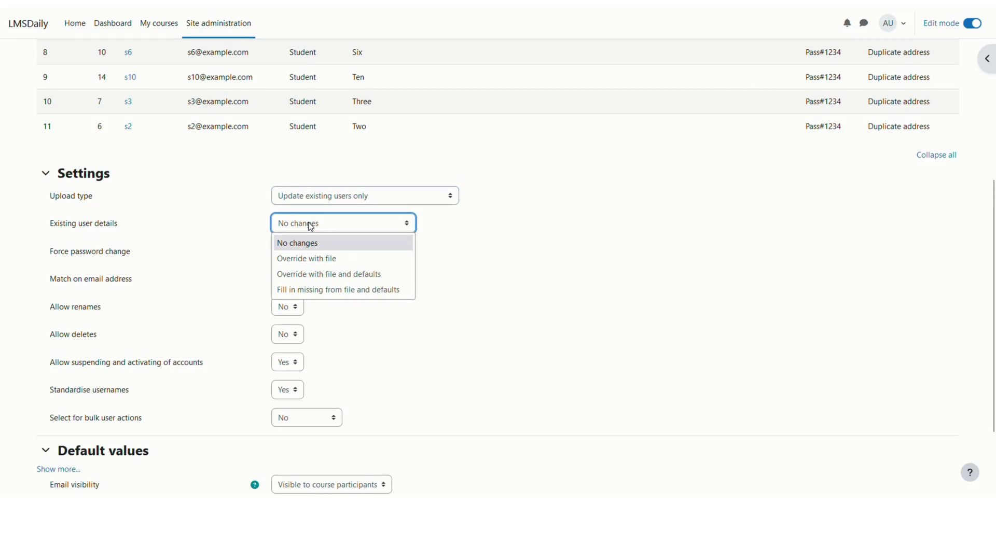
pyautogui.click(303, 281)
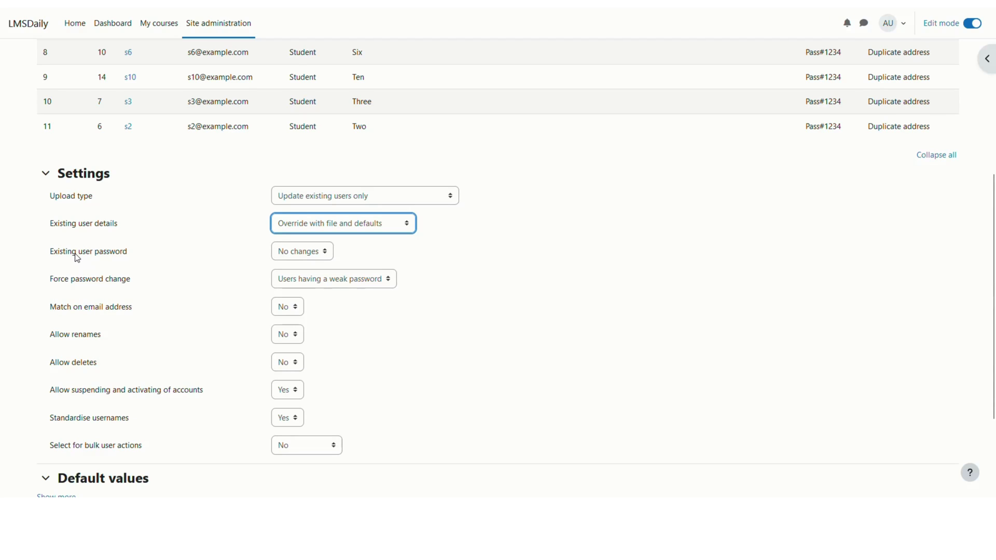
pyautogui.click(290, 252)
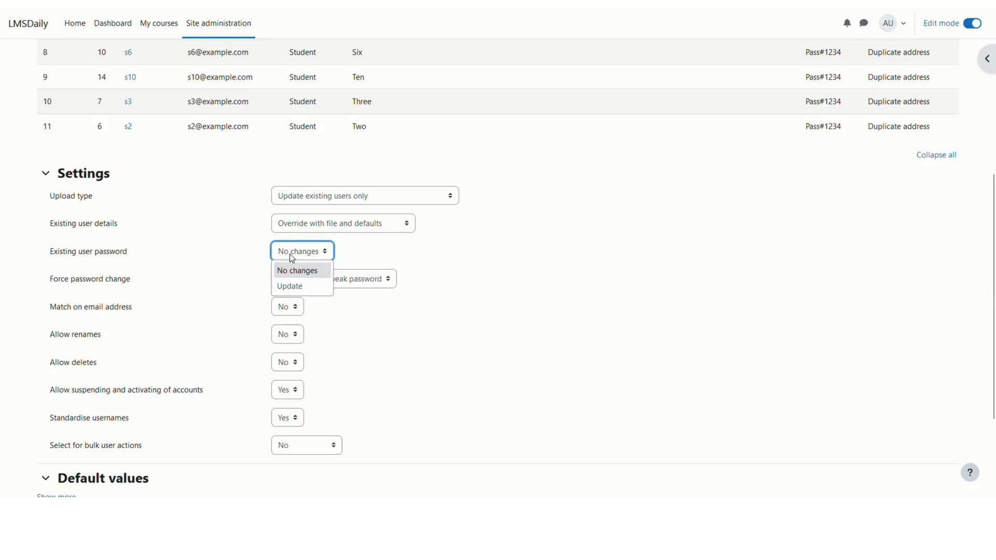
pyautogui.click(294, 285)
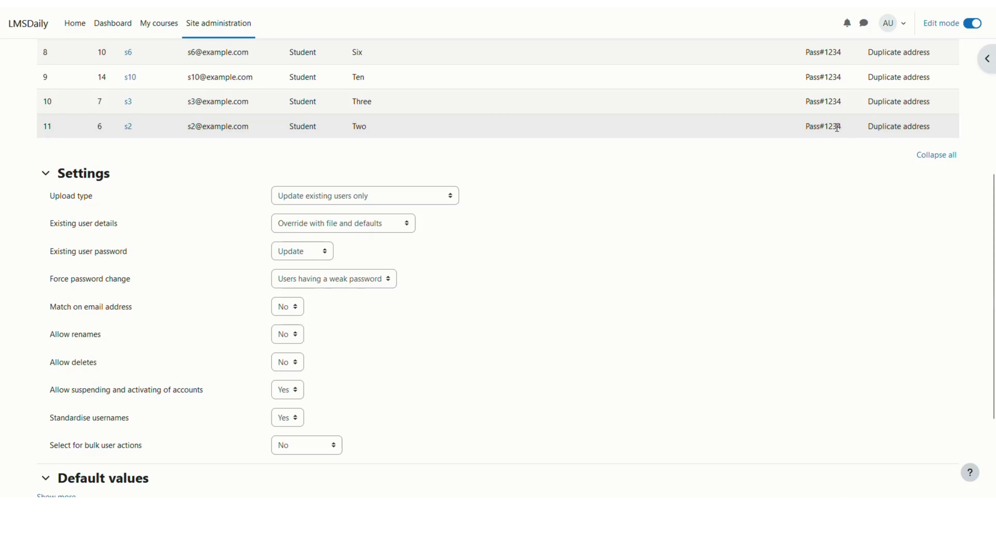
pyautogui.scroll(-3, 378, 311)
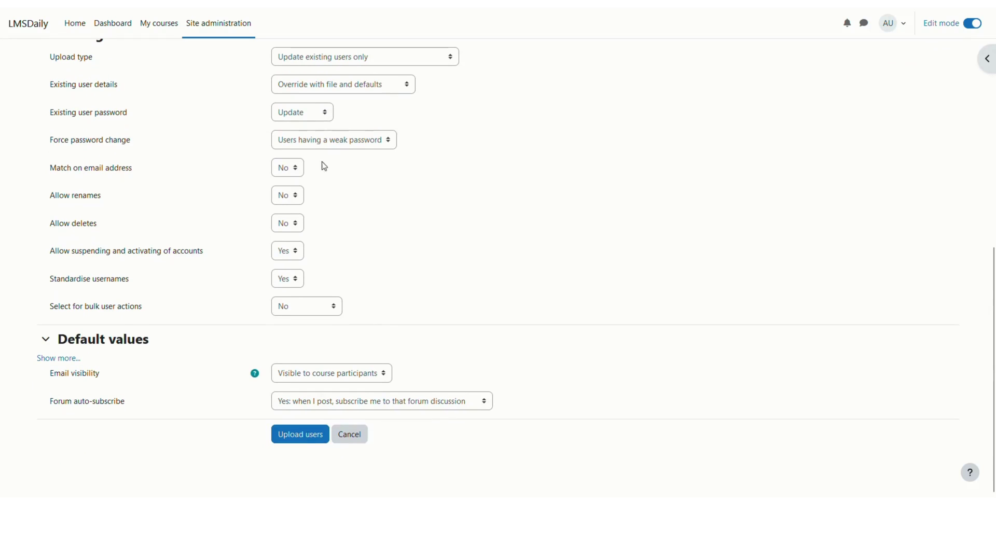
# Step: Run the upload, confirm Users updated: 10 and Errors: 0, then continue back
pyautogui.click(286, 440)
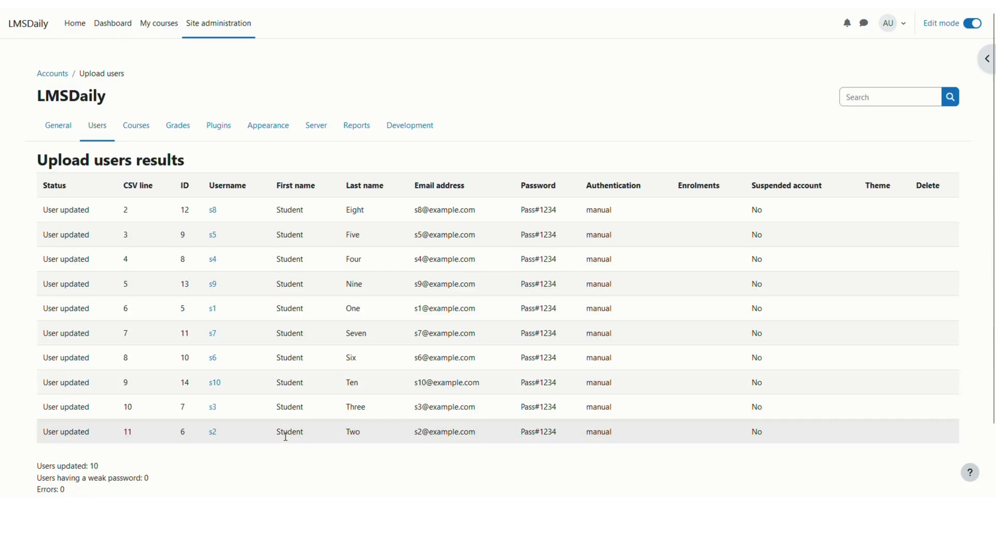
pyautogui.scroll(-3, 285, 436)
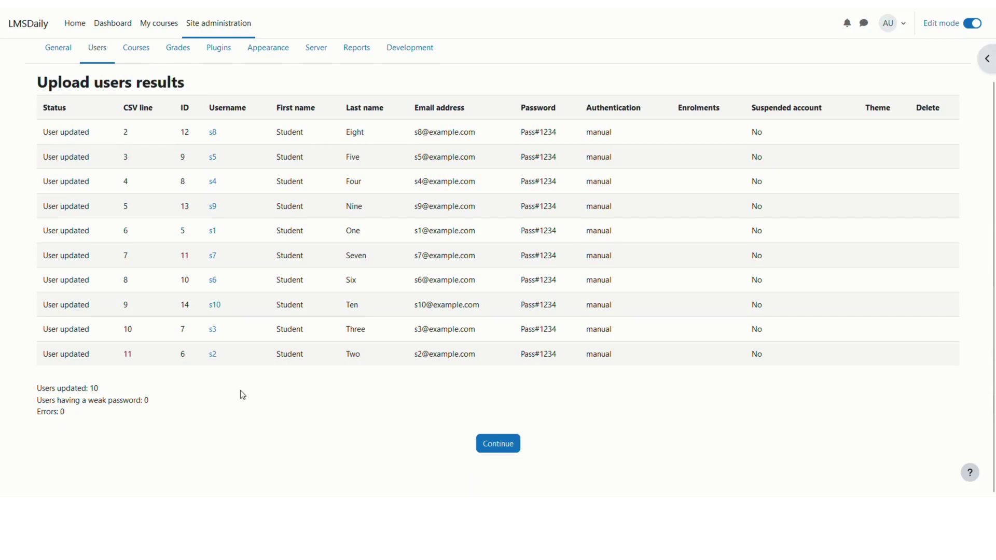
pyautogui.moveTo(37, 389); pyautogui.dragTo(155, 403)
pyautogui.moveTo(59, 413); pyautogui.dragTo(83, 415)
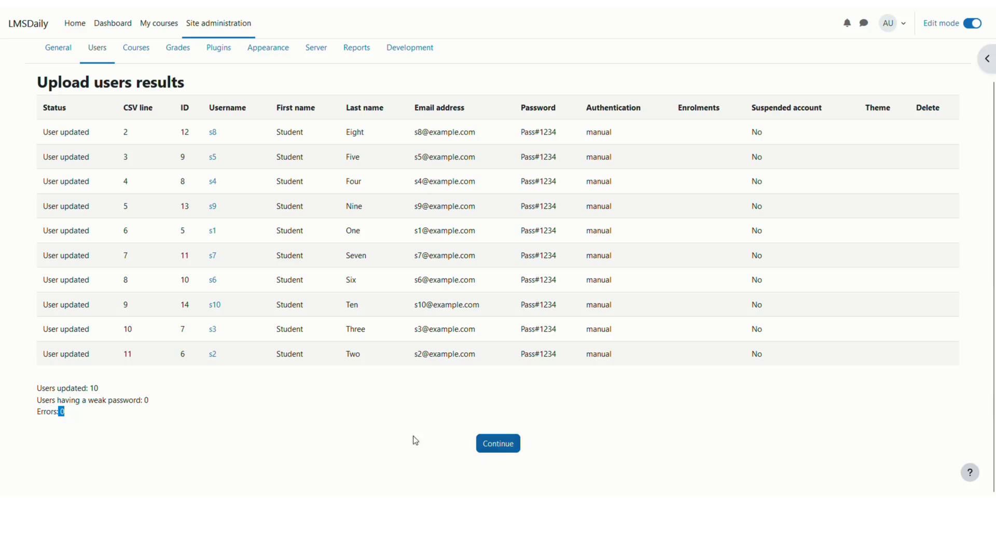
pyautogui.click(91, 389)
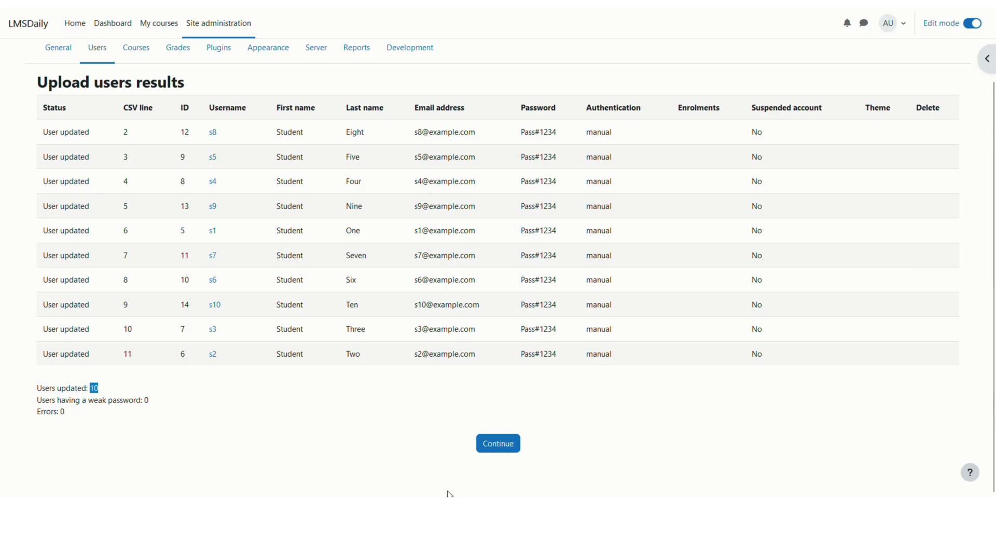
pyautogui.click(504, 448)
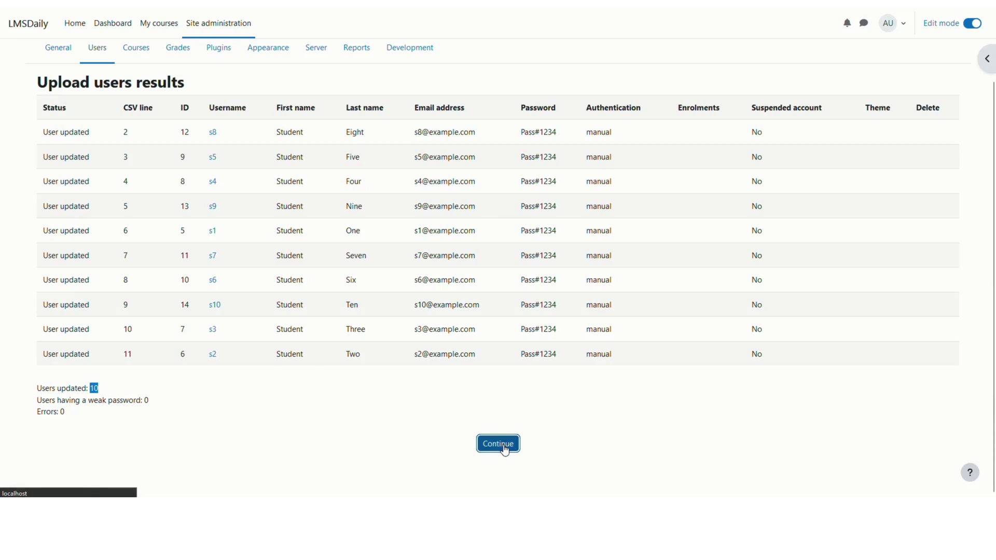